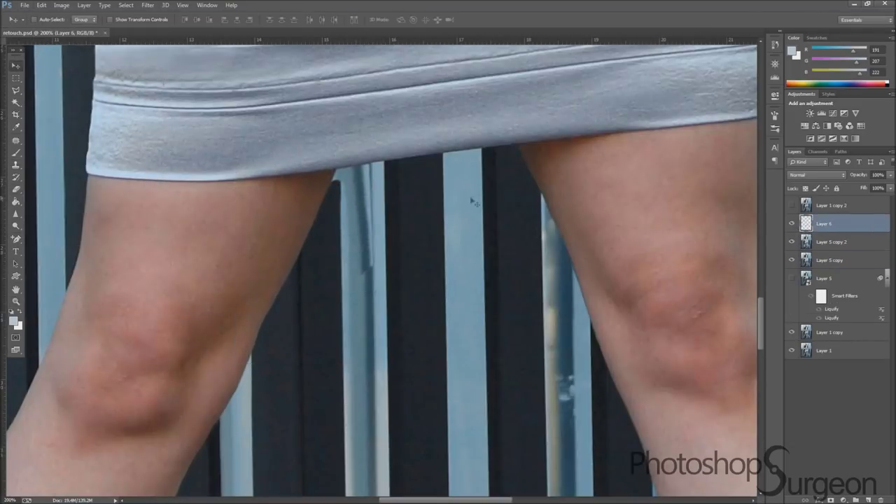
Step: Scroll up to review the Liquify-reshaped layer copies and new Layer 6
scroll(346, 175, up, 3)
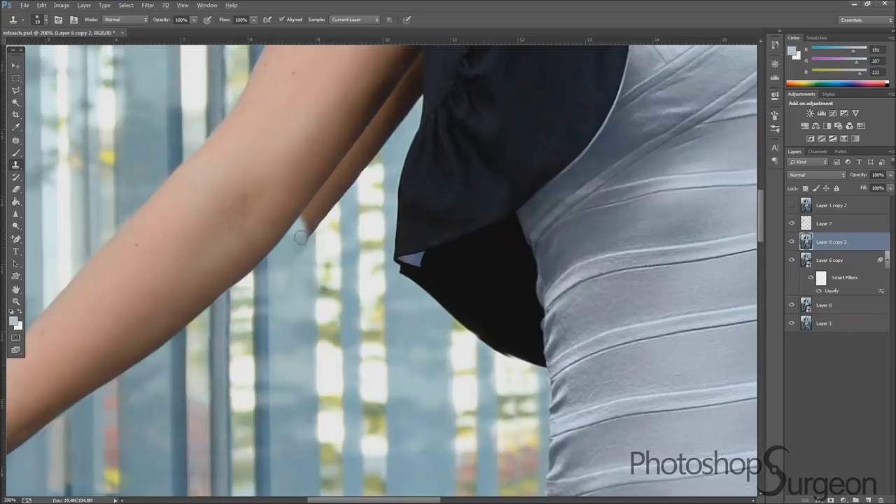
Step: Scroll up to review the Layer 6 copies with Liquify and the empty Layer 7
scroll(408, 185, up, 3)
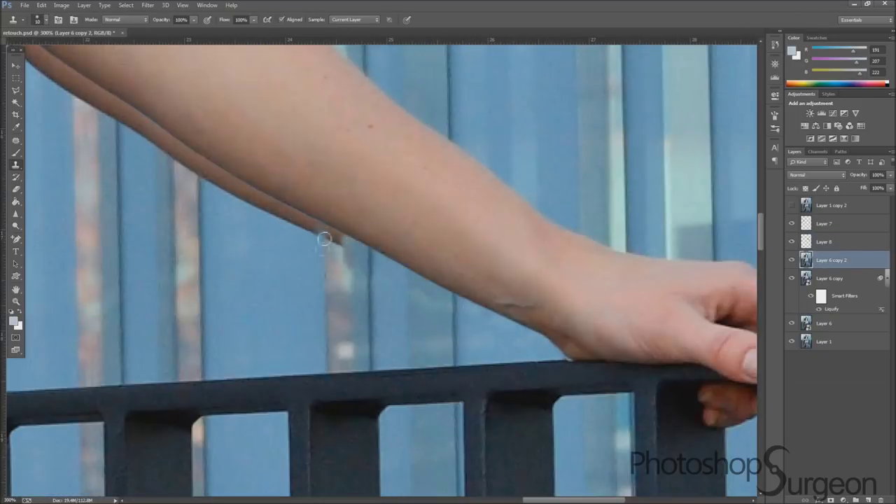
Step: Pan the view over to the shoulder and bring up Layer 9's layer options
drag(219, 189, 328, 255)
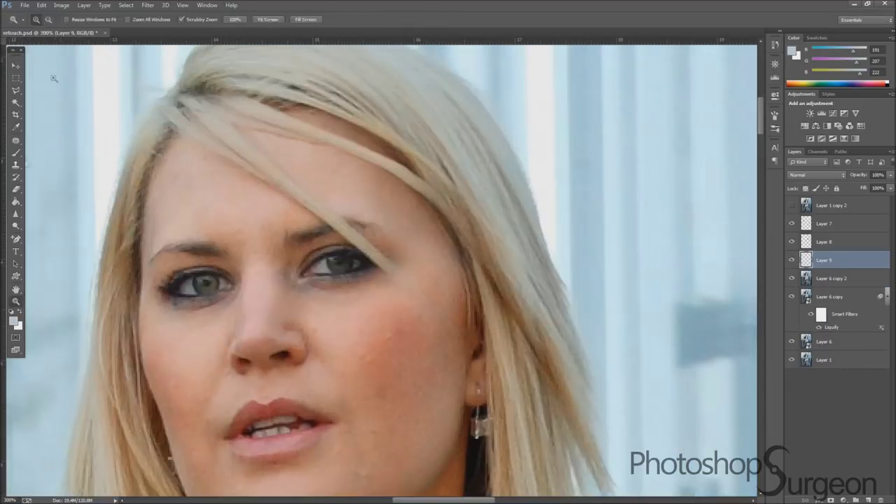
right_click(826, 260)
Step: Give Layer 9 a Drop Shadow and lower its opacity to 75%
click(736, 112)
click(653, 301)
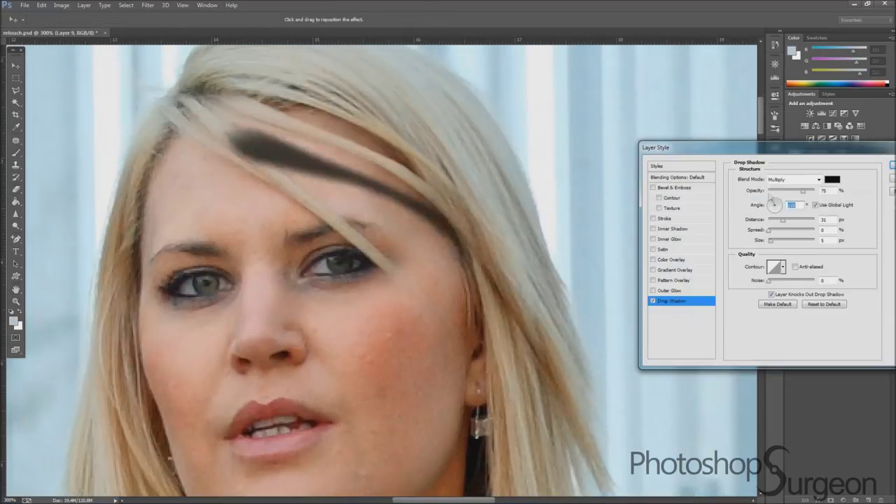
drag(805, 191, 786, 195)
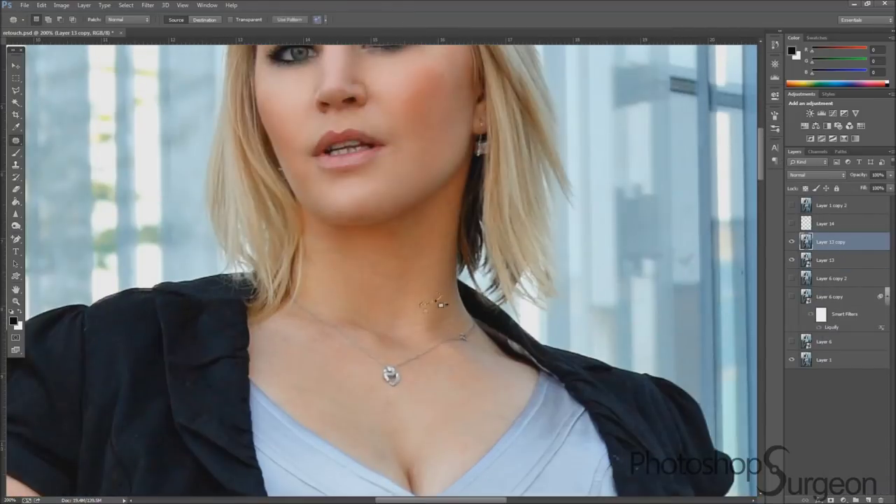
scroll(356, 336, down, 3)
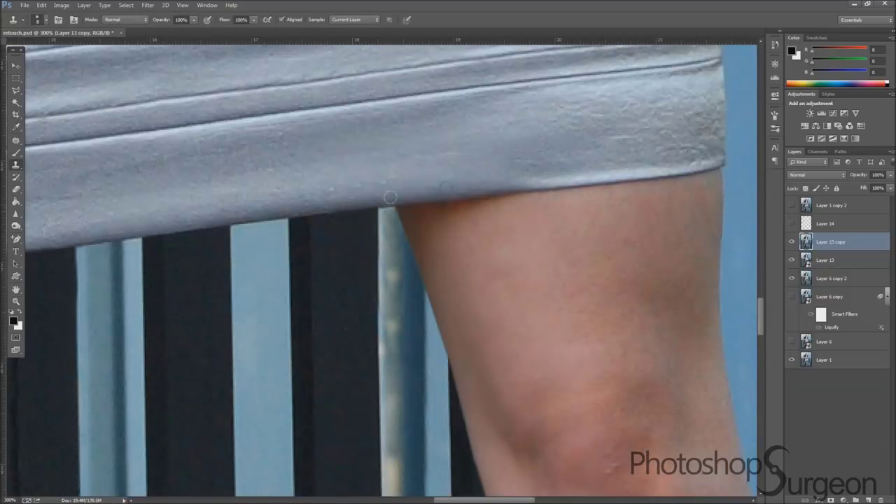
Step: Scroll down to the thigh skin just below the silver skirt hem
scroll(390, 199, down, 3)
Step: Set the Clone Stamp opacity to 14% and zoom the view to show both legs
key(1)
key(4)
scroll(390, 198, down, 3)
scroll(390, 198, down, 3)
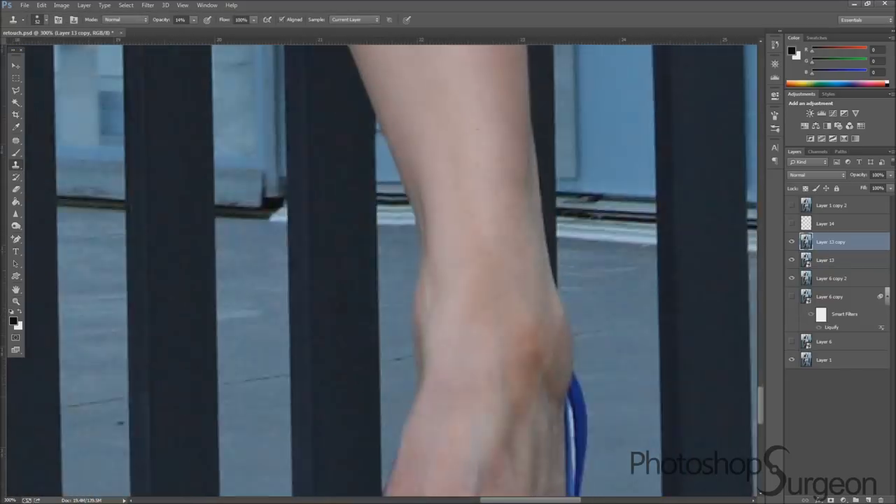
key(ctrl+1)
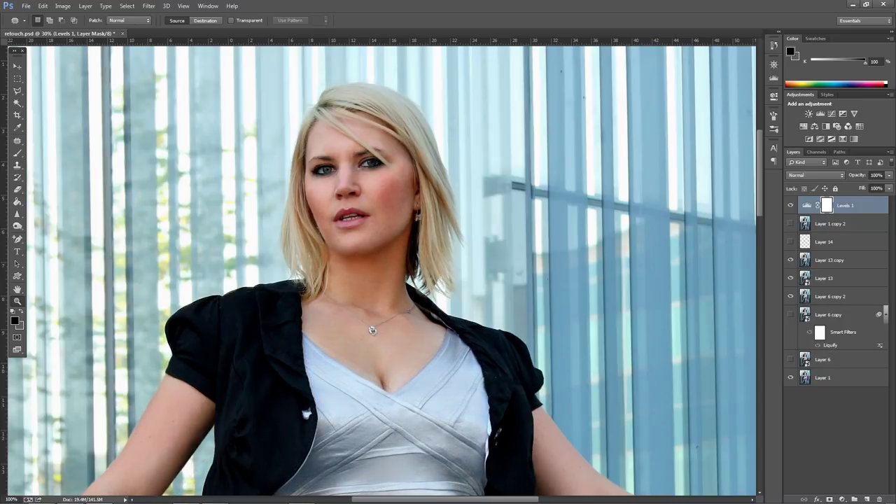
Step: Fit the entire retouched photo in the window with Ctrl+0
key(ctrl+0)
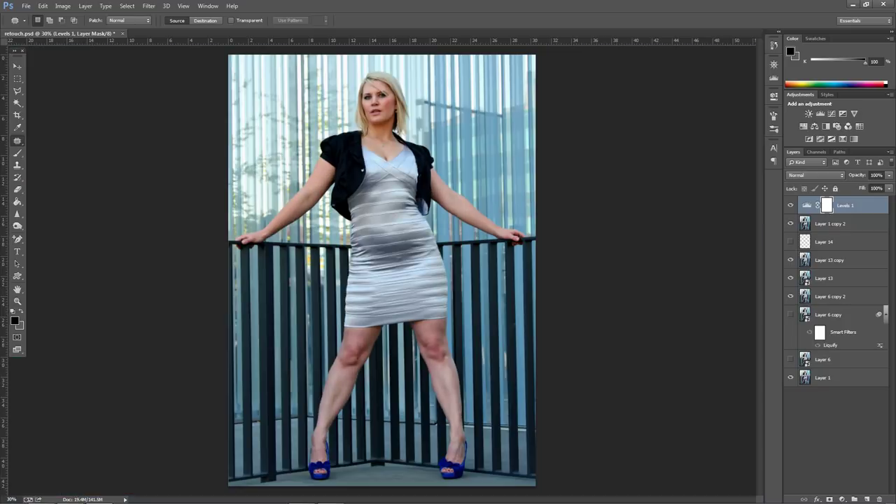